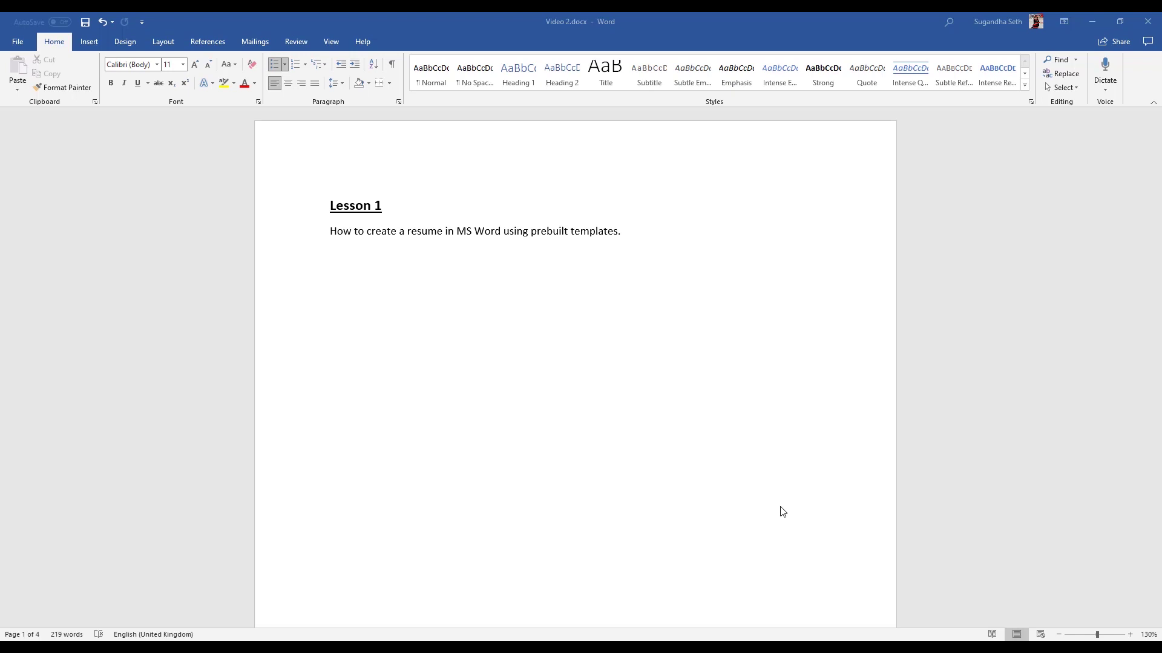
- Search the online templates for "resume" to start a new document
click(15, 48)
click(21, 98)
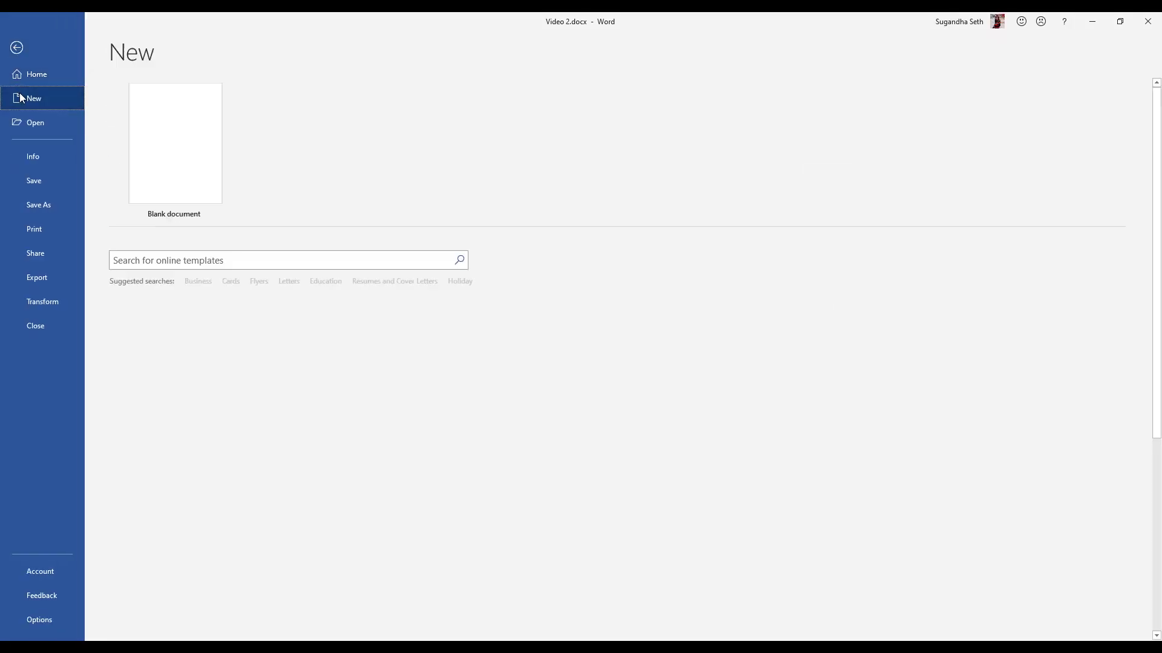
click(225, 261)
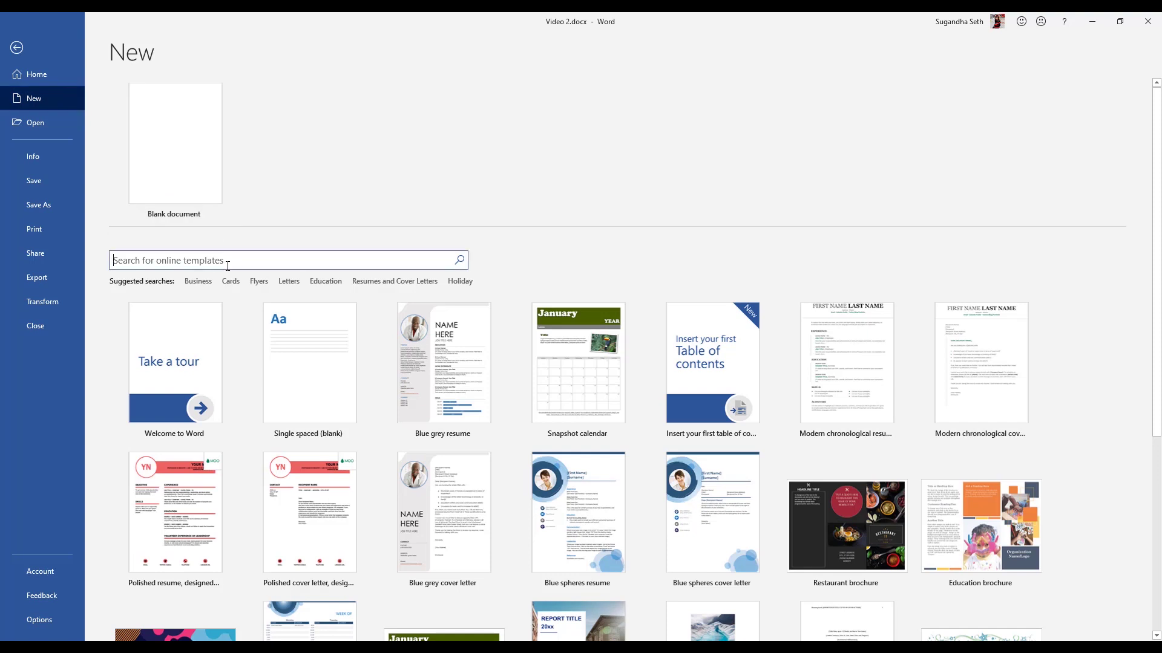
text(resume)
click(459, 260)
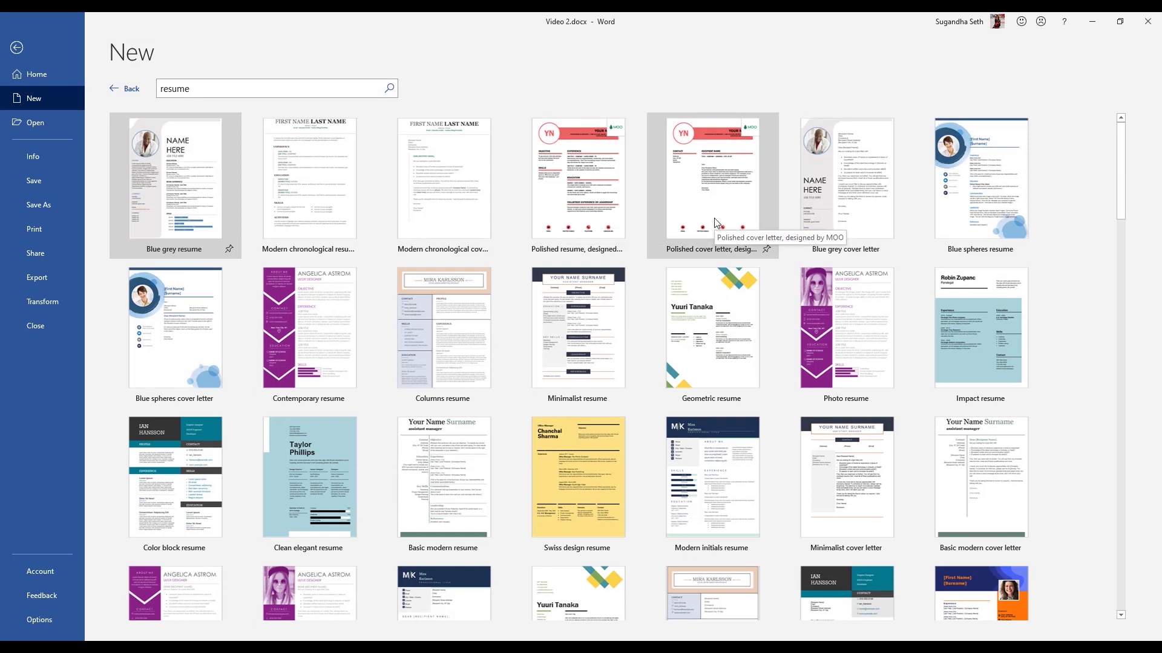
- Create a new document from the Blue grey resume template and look through its sections
scroll(716, 223, down, 1)
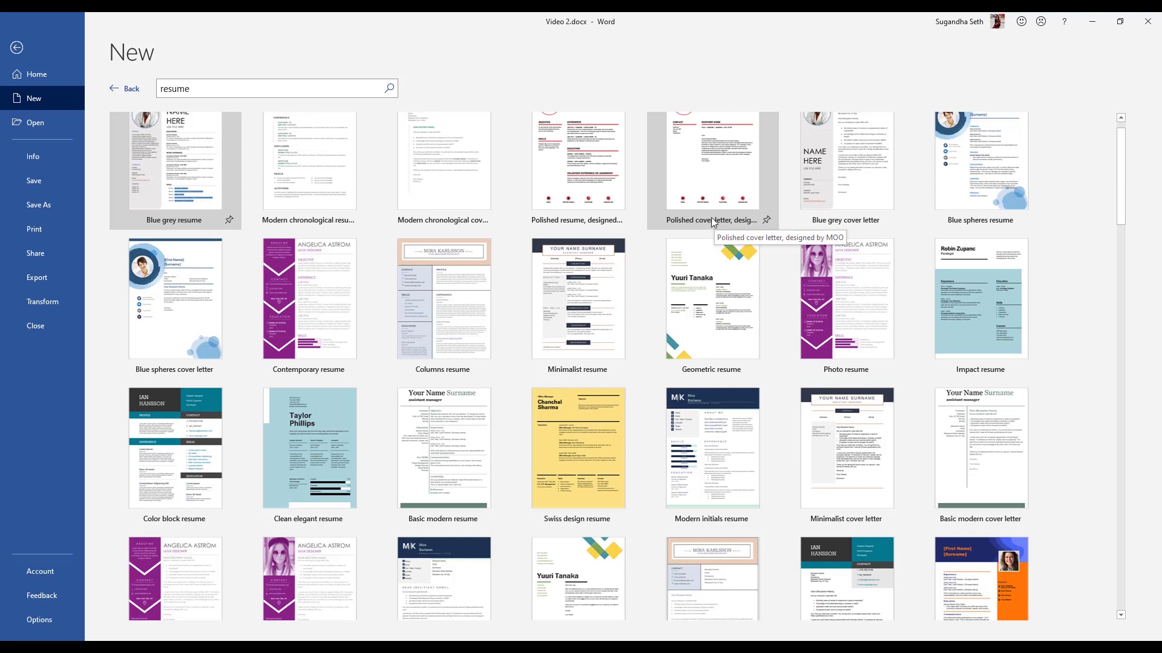
scroll(710, 217, up, 1)
click(156, 219)
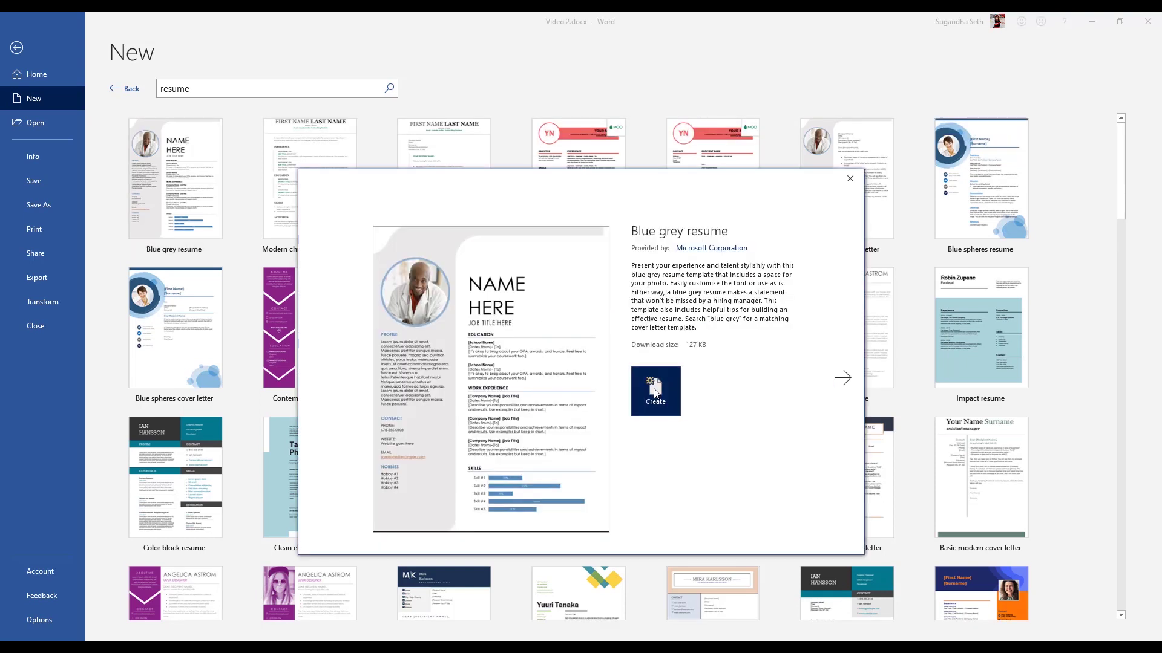
click(655, 393)
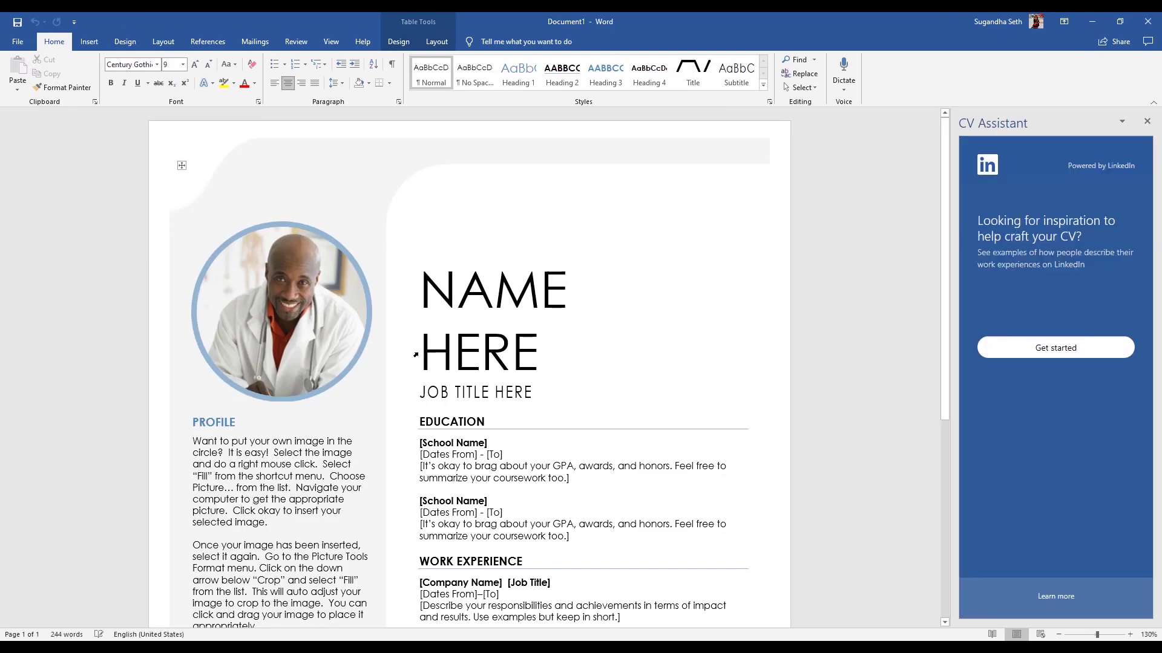
scroll(415, 355, down, 1)
scroll(415, 355, down, 2)
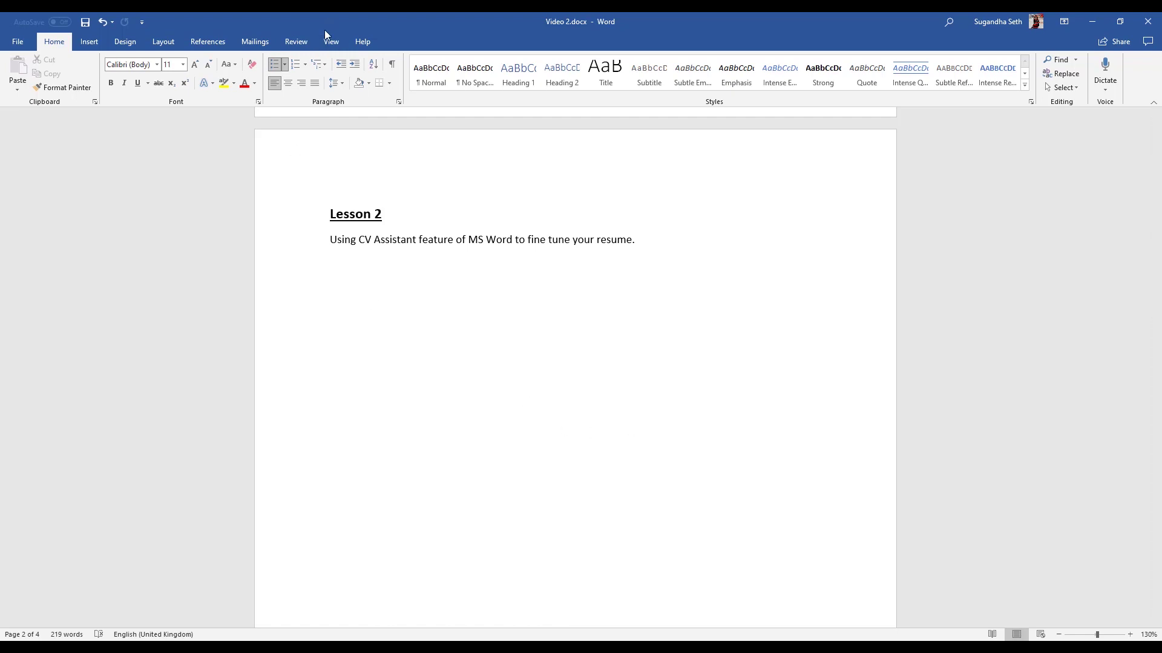
- Check the LinkedIn features setting in the general Word options, leaving the options without making changes
click(306, 44)
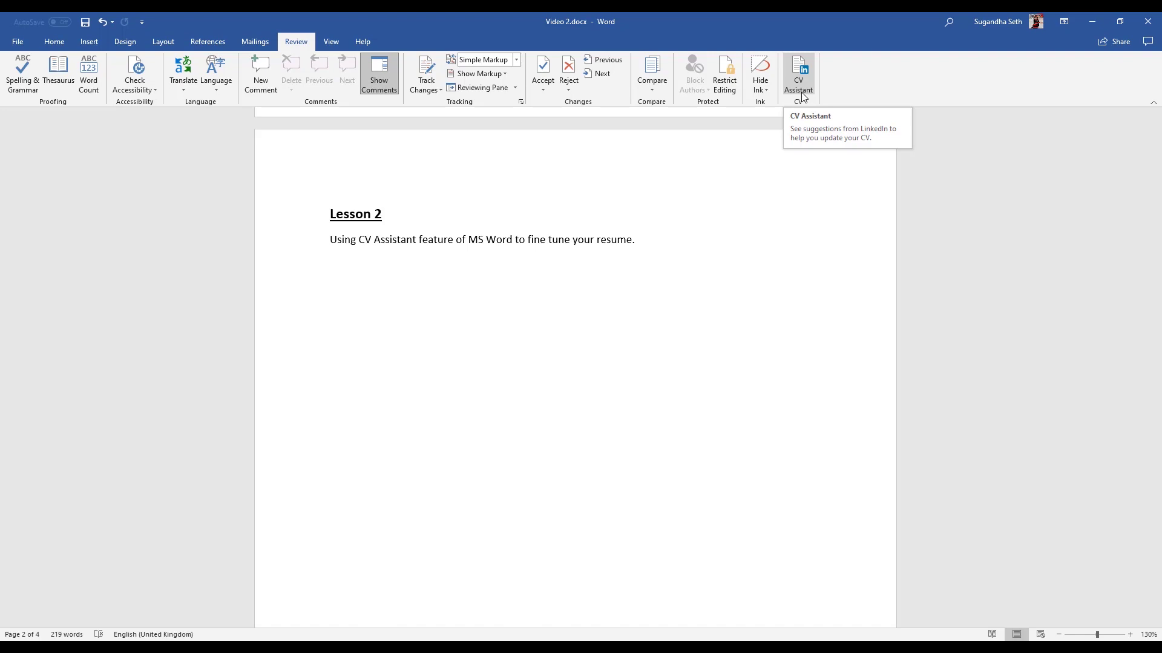
click(24, 48)
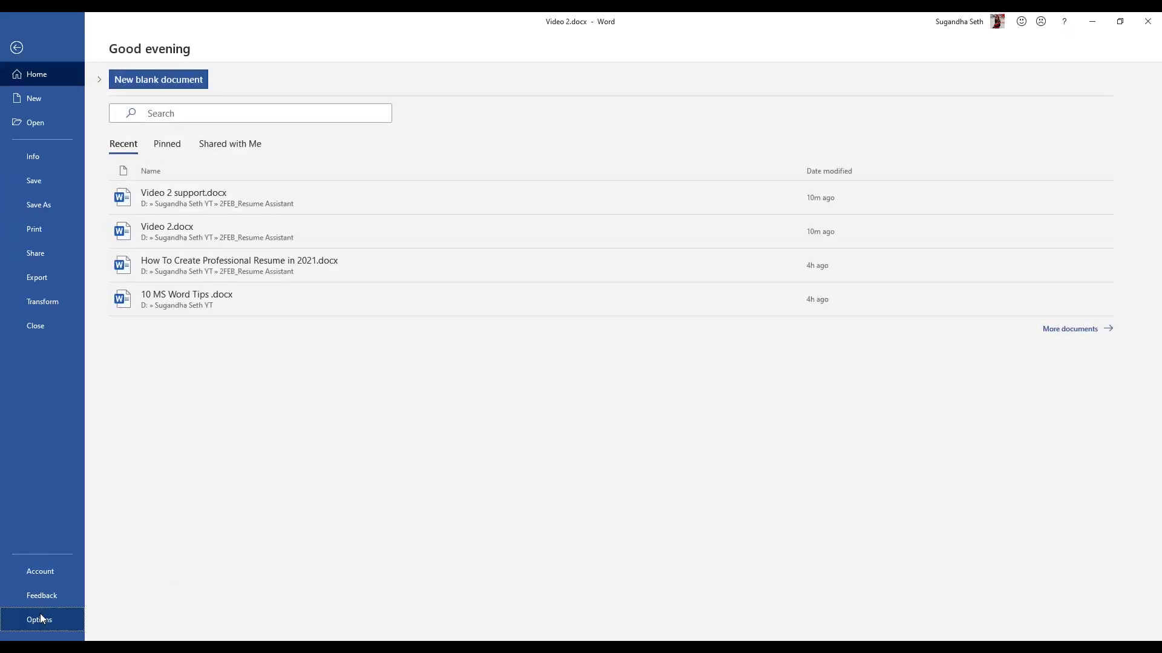
click(40, 615)
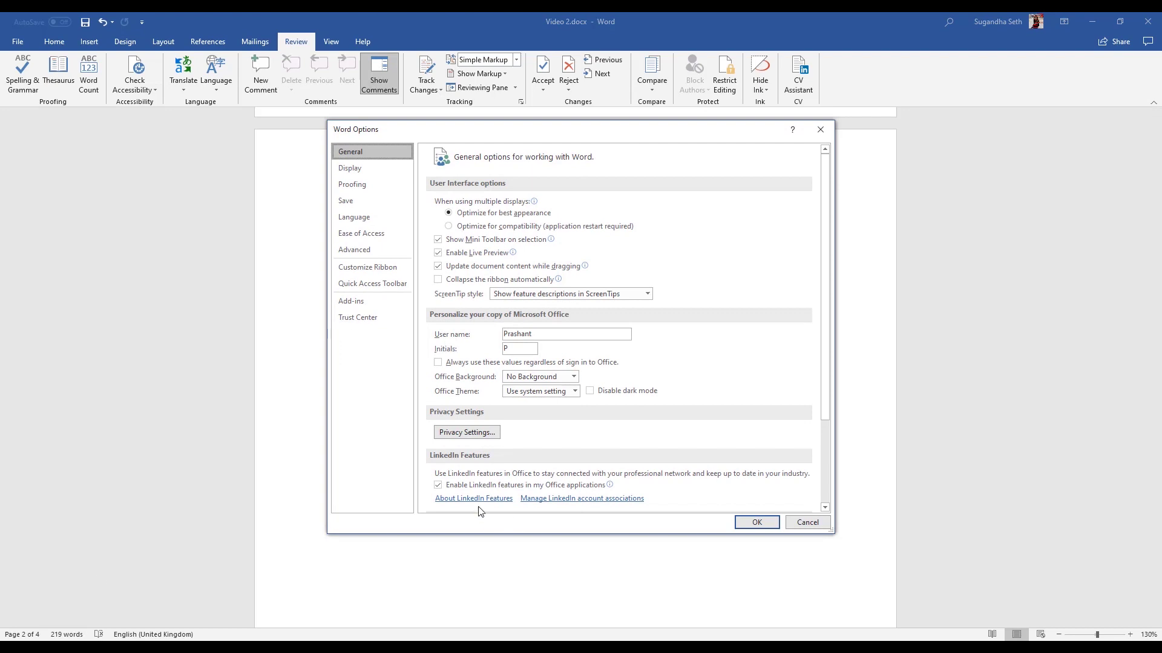
scroll(480, 512, down, 1)
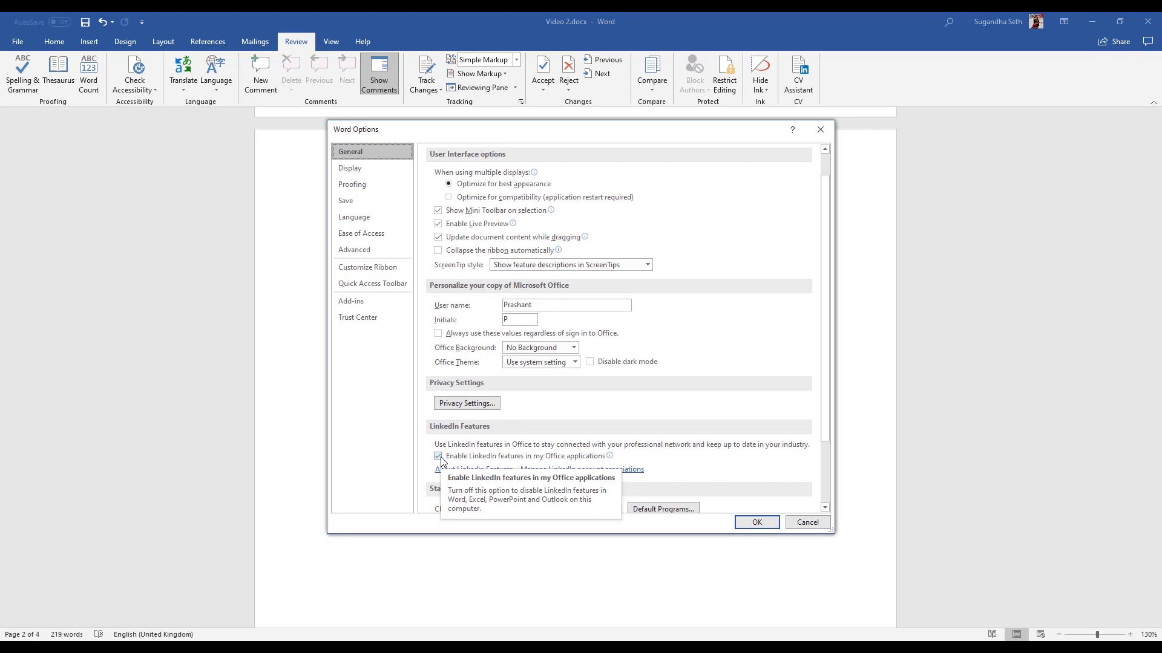
click(807, 522)
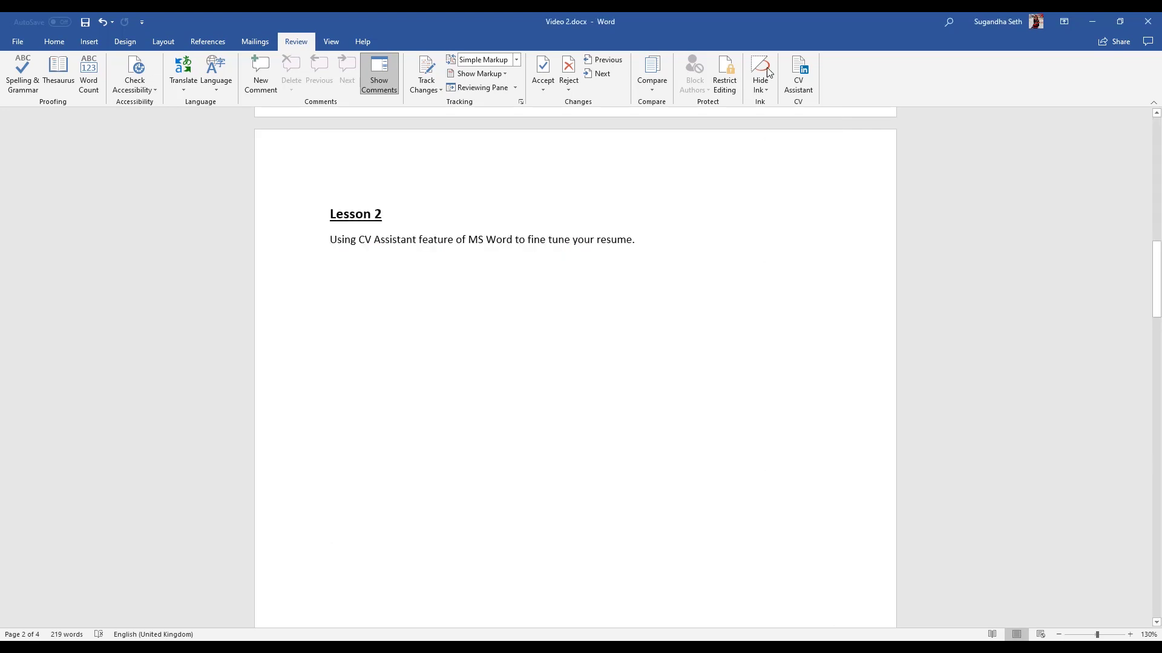
- Start the CV Assistant and choose Business Analyst as the role for the examples
click(798, 87)
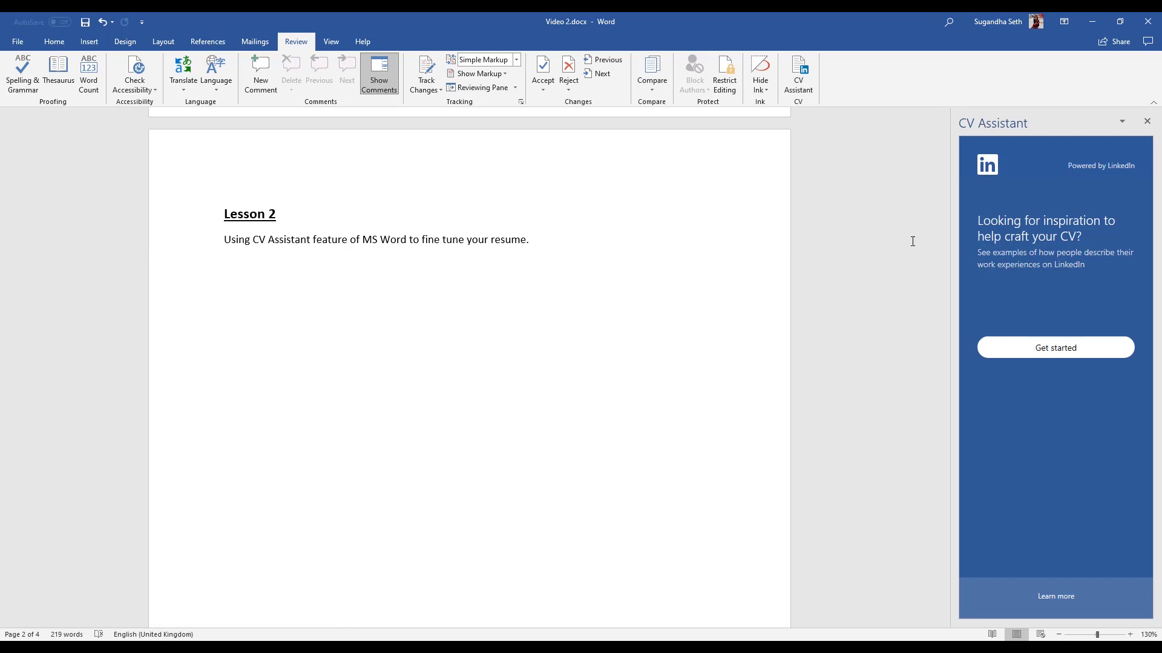
click(1043, 353)
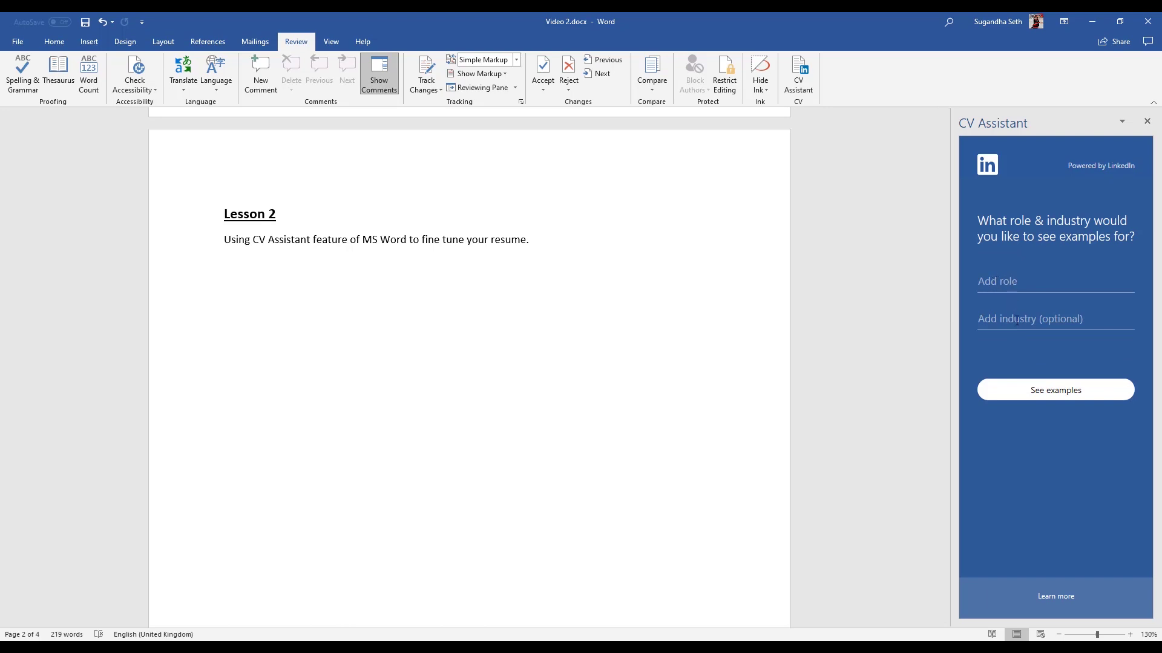
click(1014, 287)
text(Busine)
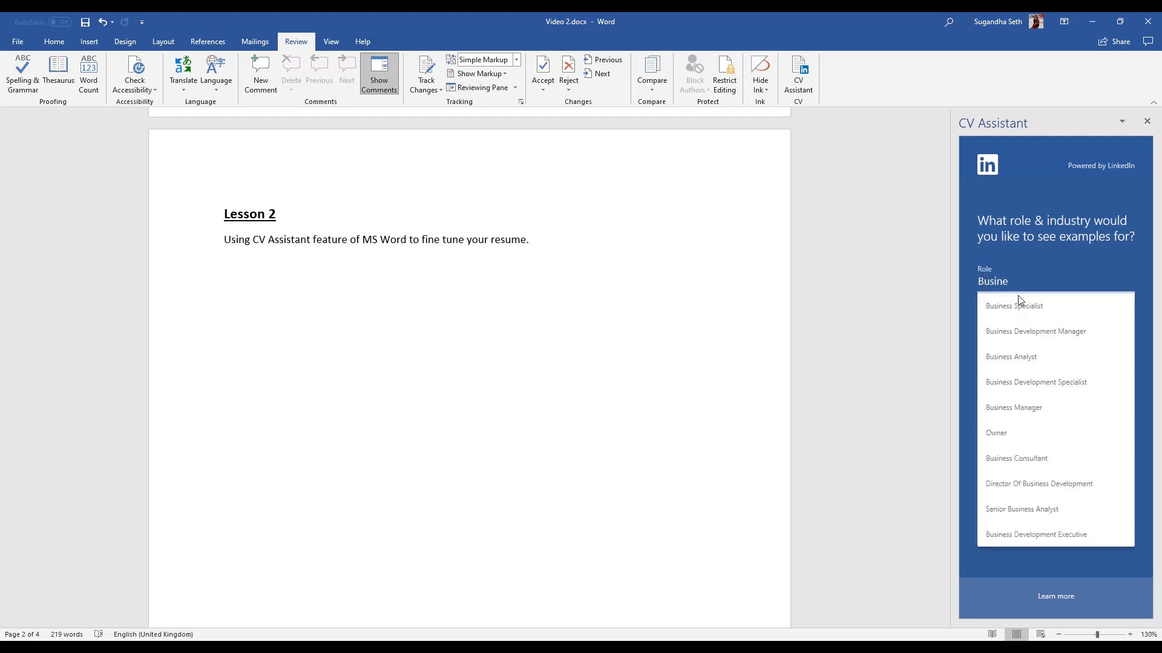
click(1029, 357)
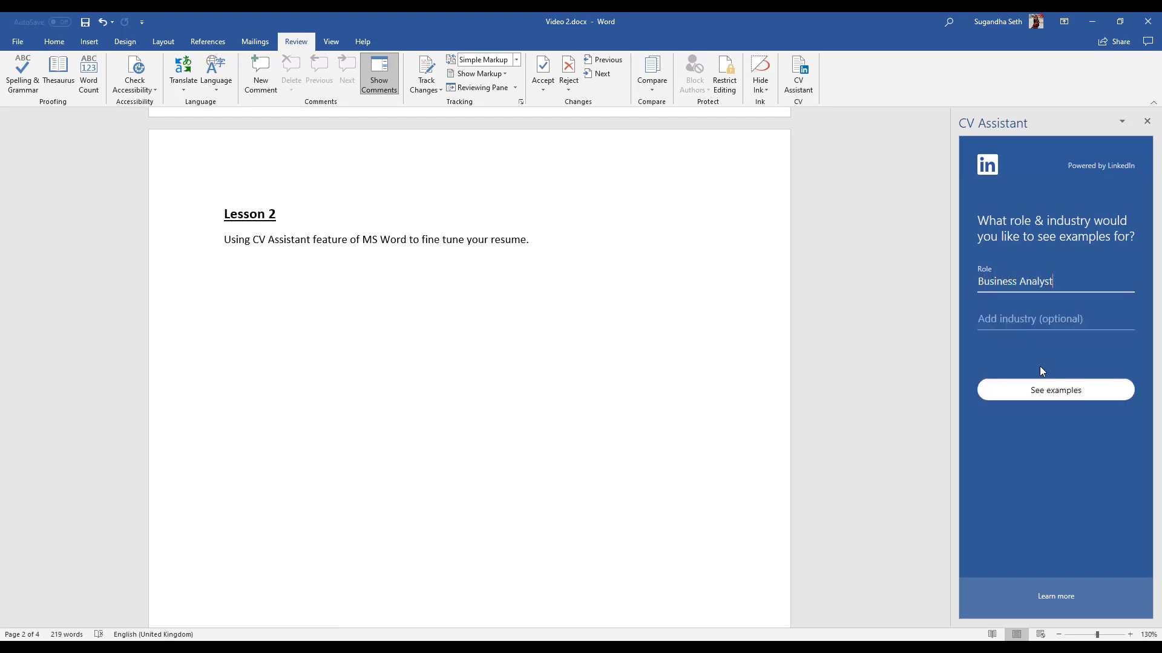
- Set the CV Assistant industry to Telecommunications and browse the work experience examples and top skills
click(1037, 321)
text(T)
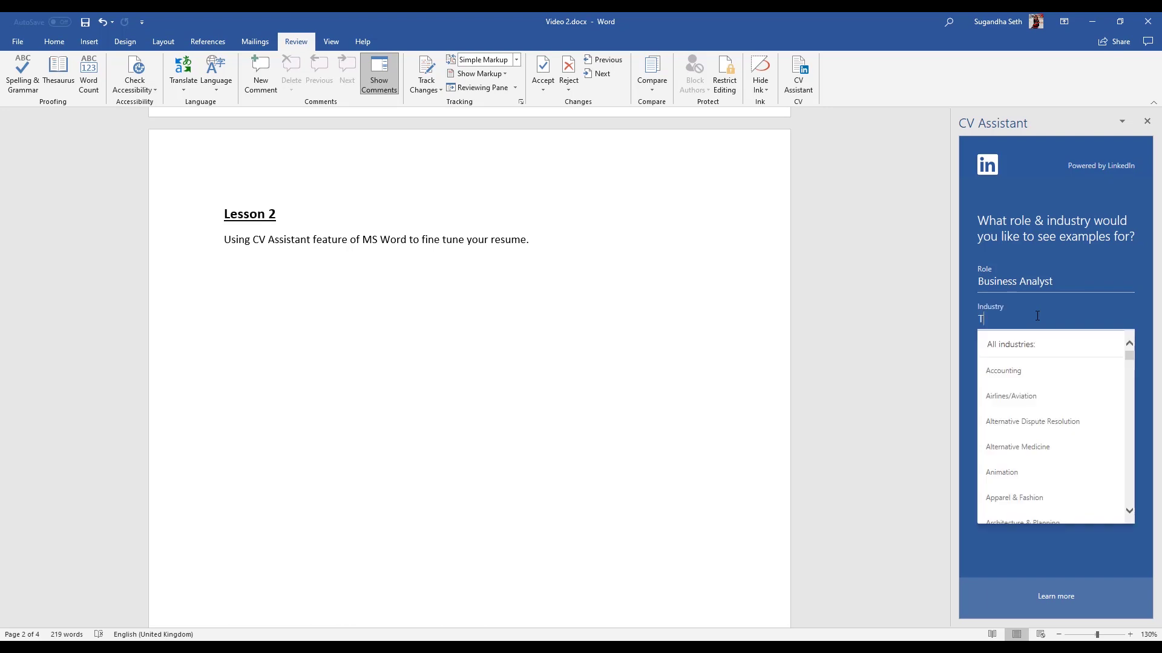
text(ele)
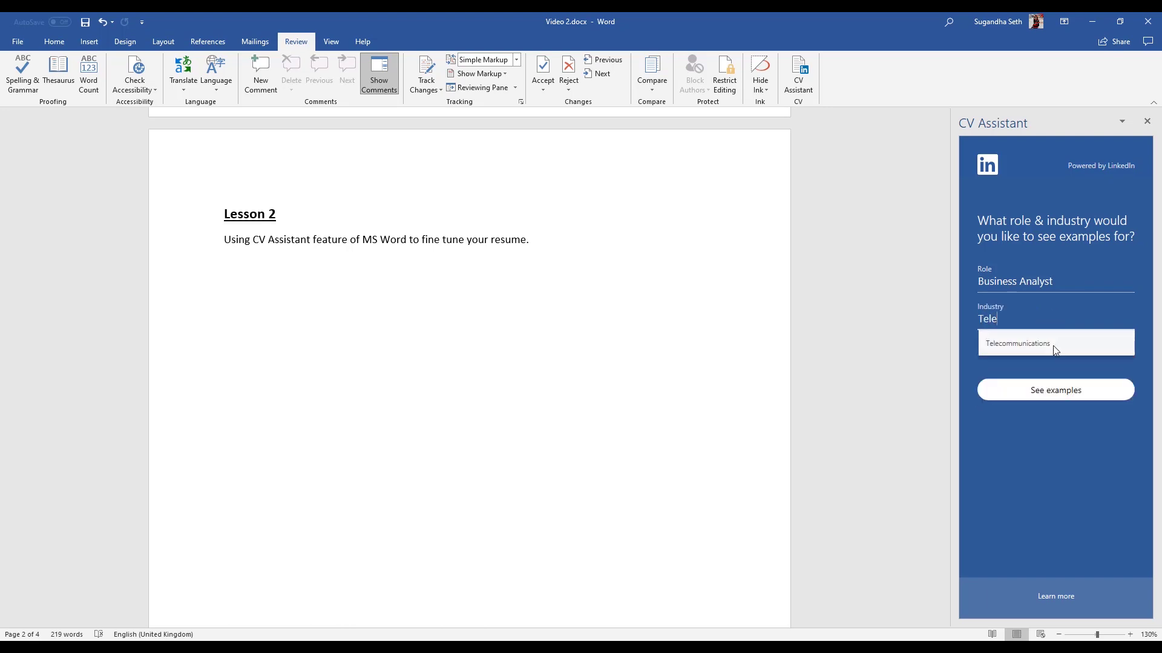
click(1052, 340)
click(1056, 393)
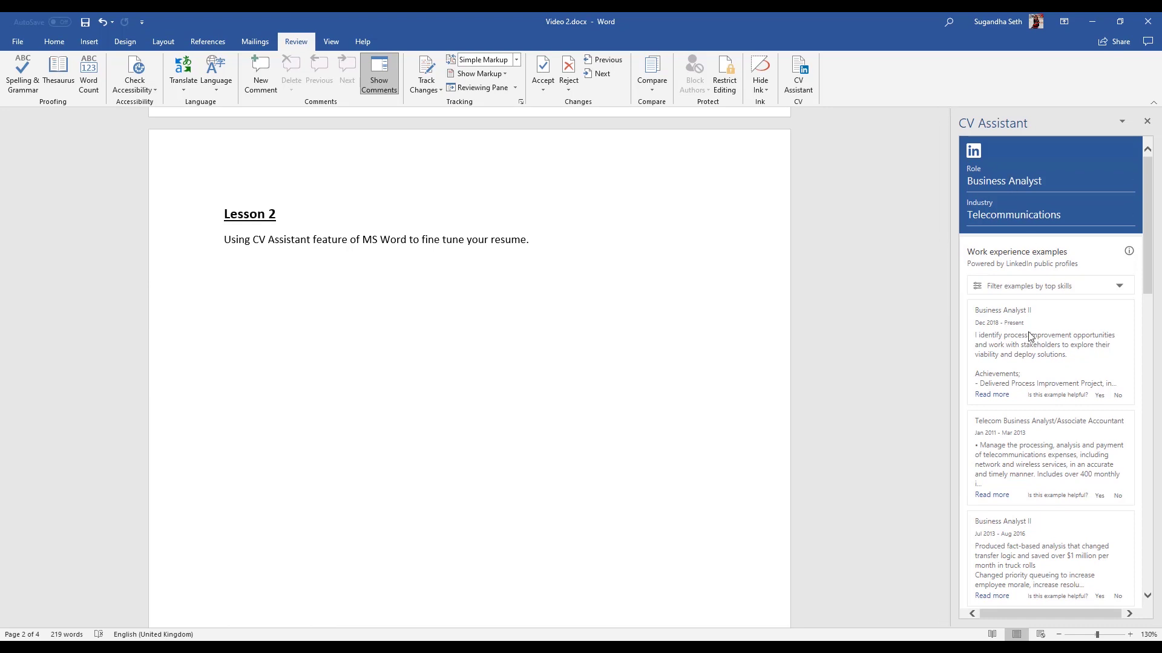
scroll(1030, 337, down, 12)
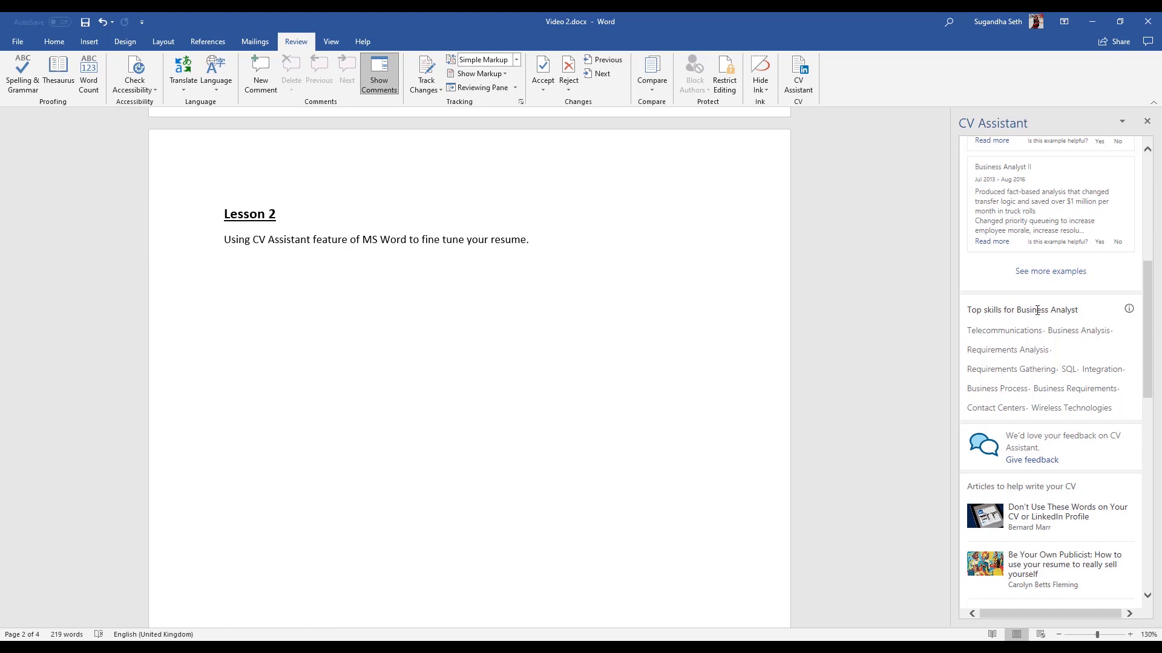
- Change the CV Assistant role to Summer Intern
scroll(1044, 309, up, 12)
drag(1042, 181, 948, 174)
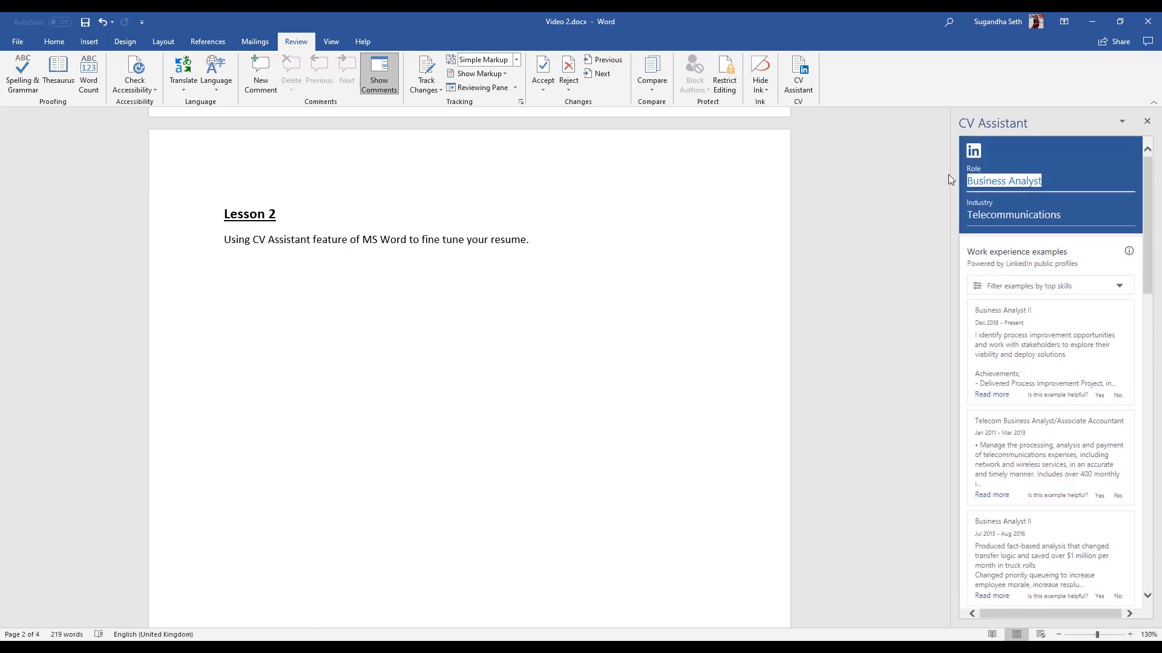
text(Summer)
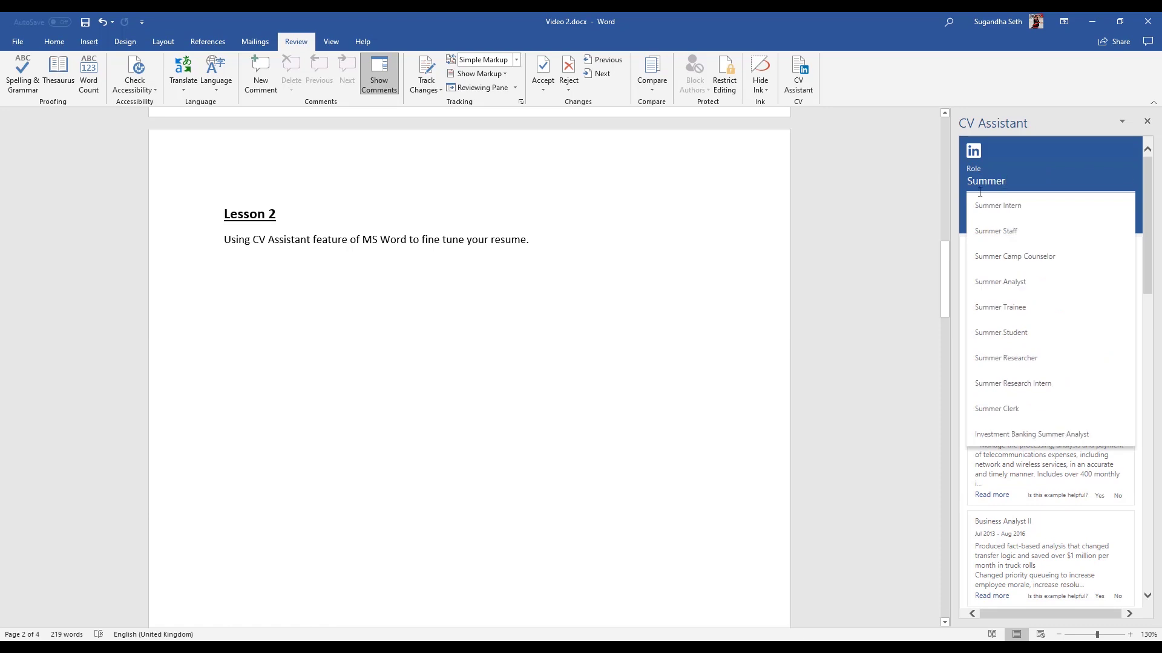
click(1028, 206)
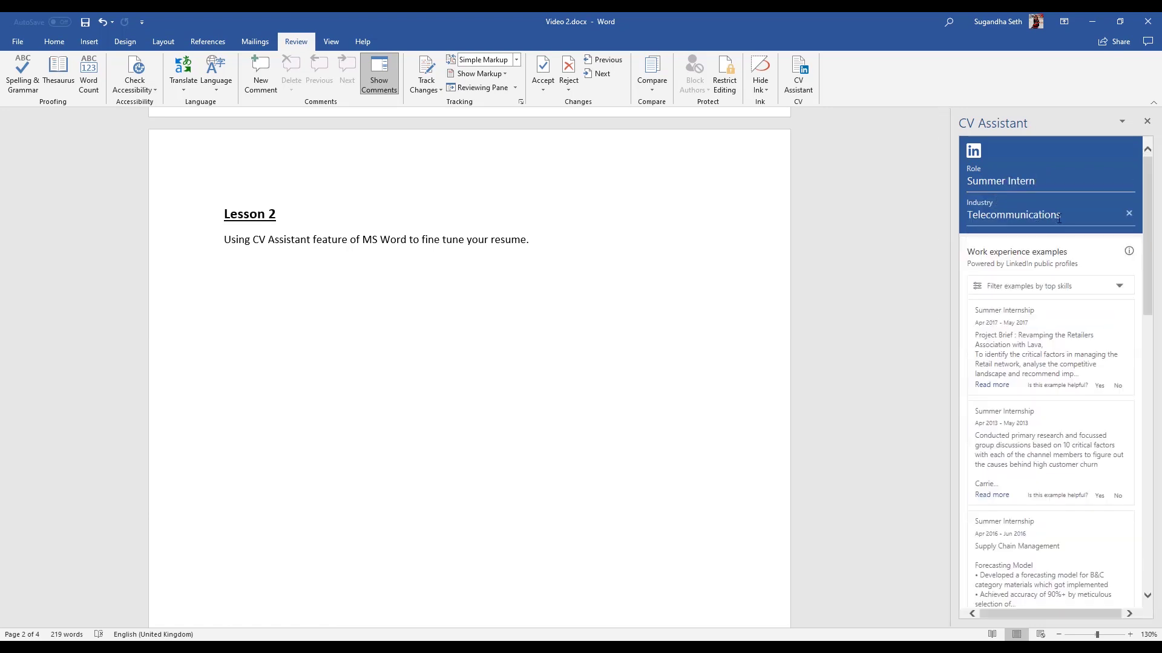
- Change the CV Assistant industry to Retail and browse the internship examples and top skills
drag(1038, 215, 946, 219)
text(Re)
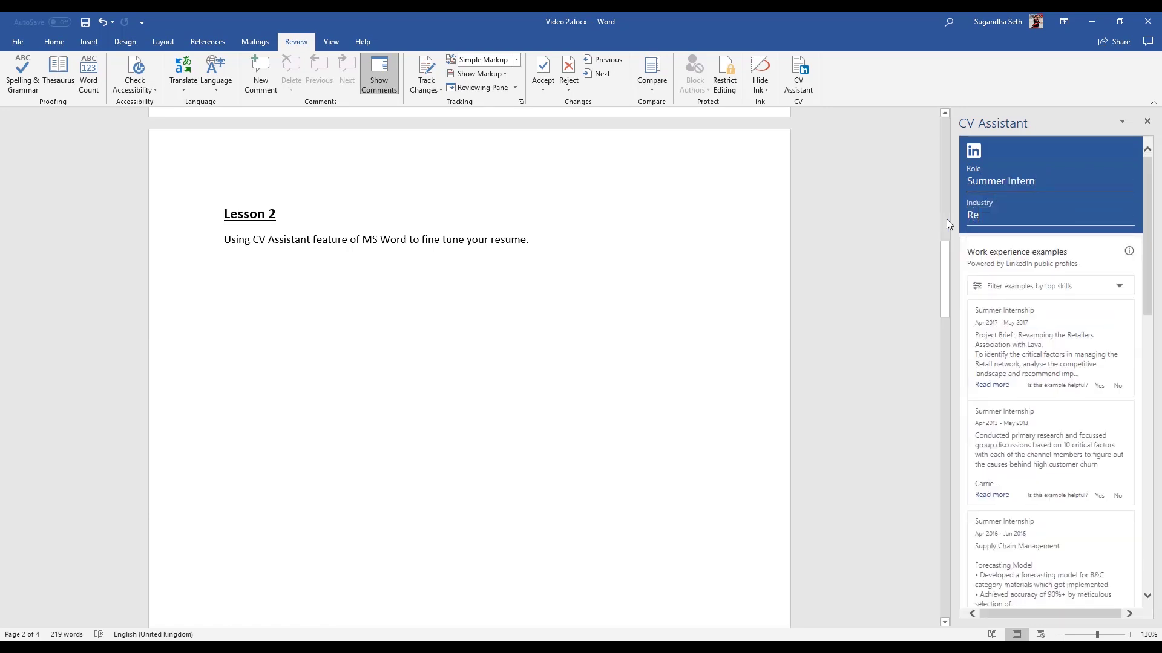
text(tail)
click(992, 240)
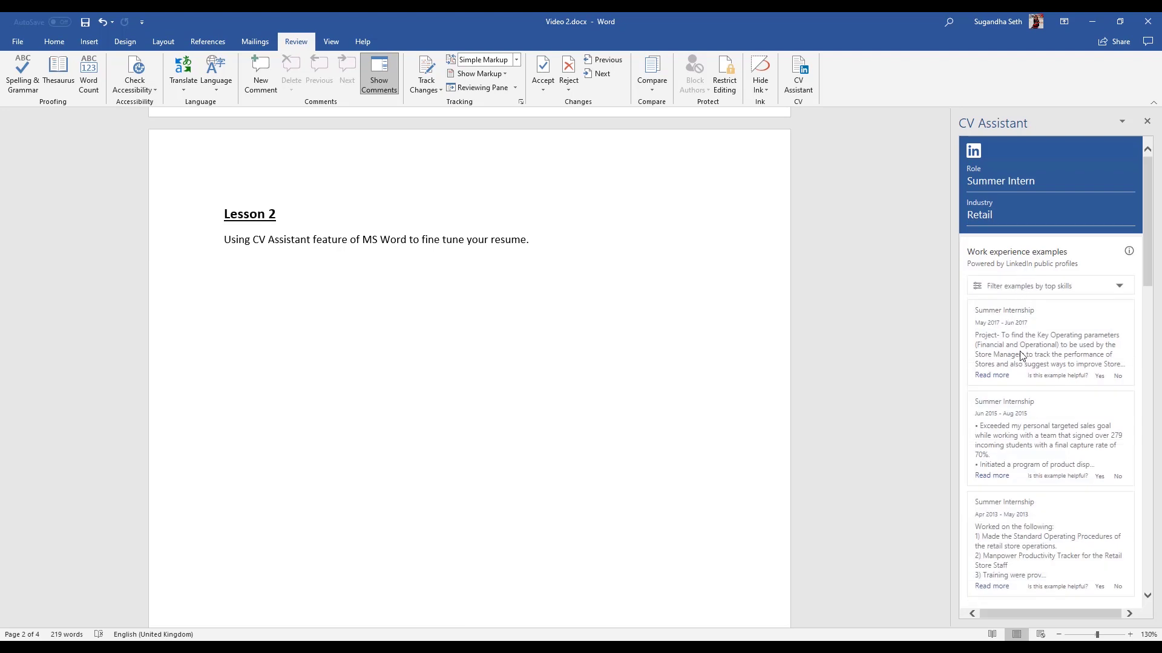
scroll(1021, 356, down, 10)
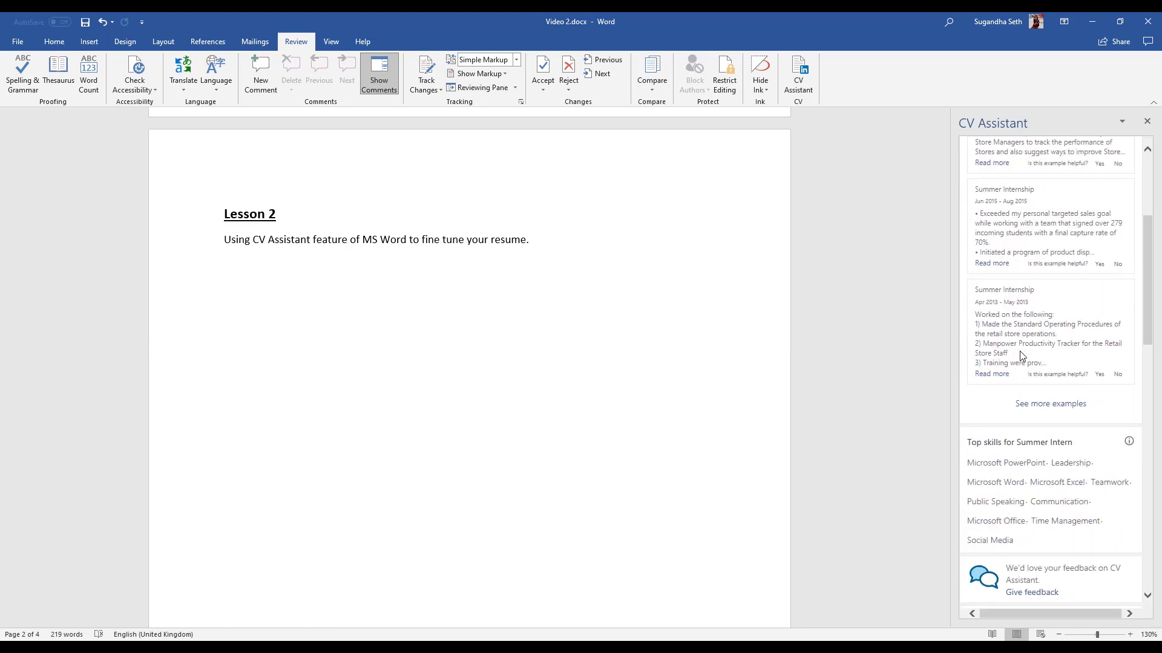
scroll(1021, 356, up, 10)
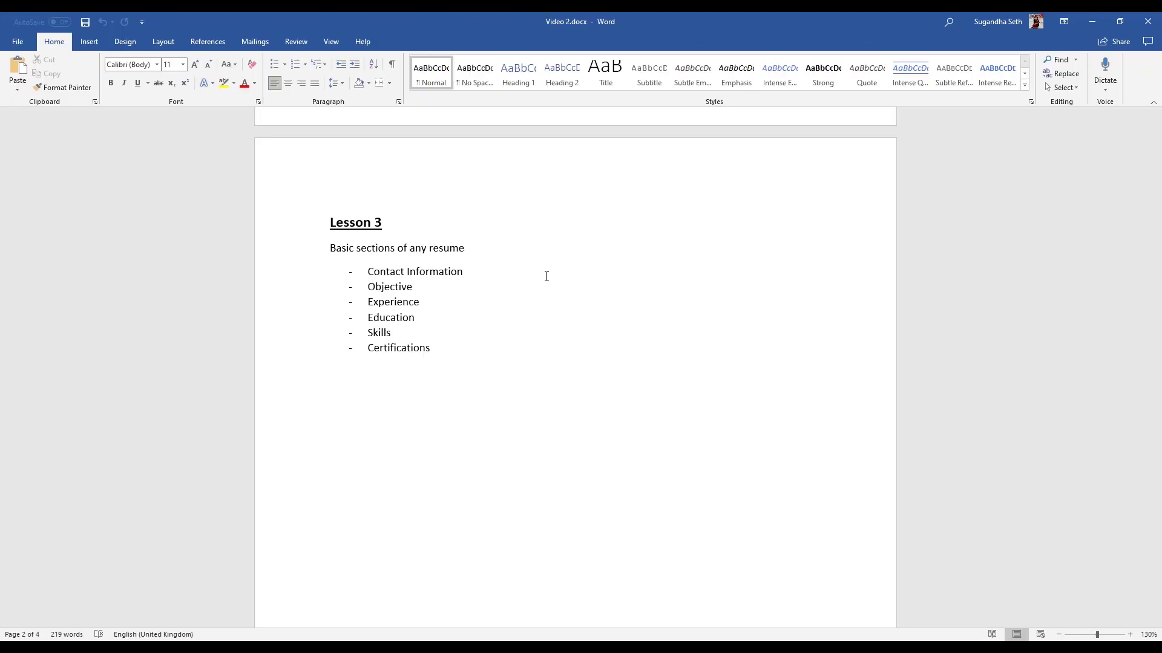
- Place the cursor after the Objective item in the Lesson 3 list of basic resume sections
scroll(546, 276, down, 1)
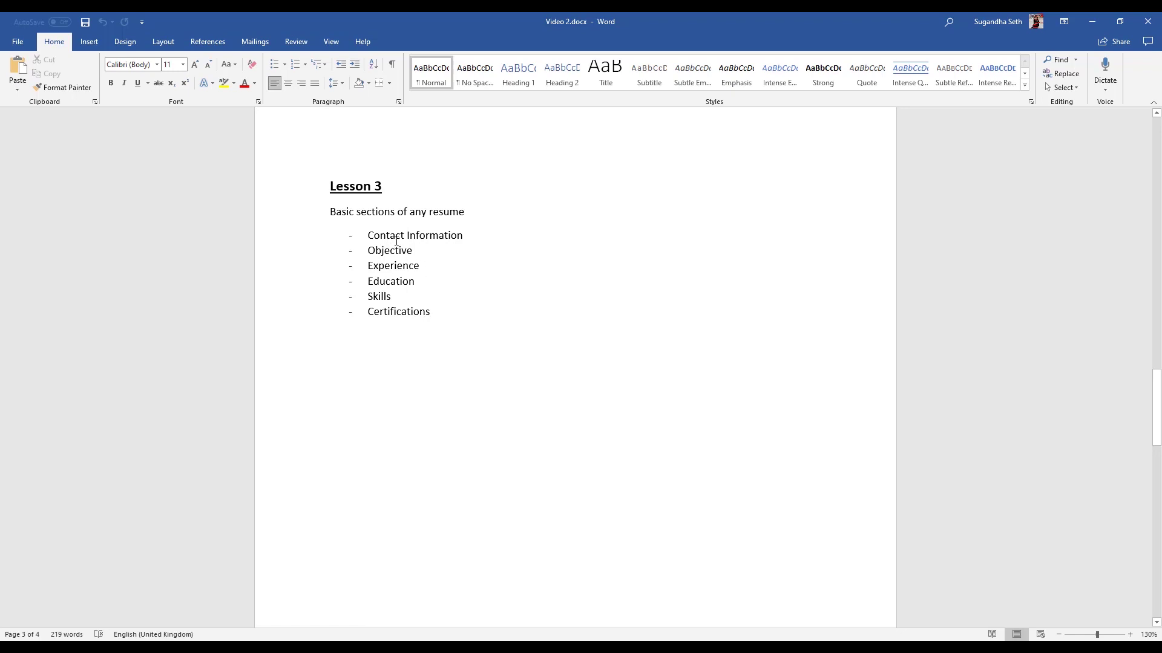
click(422, 253)
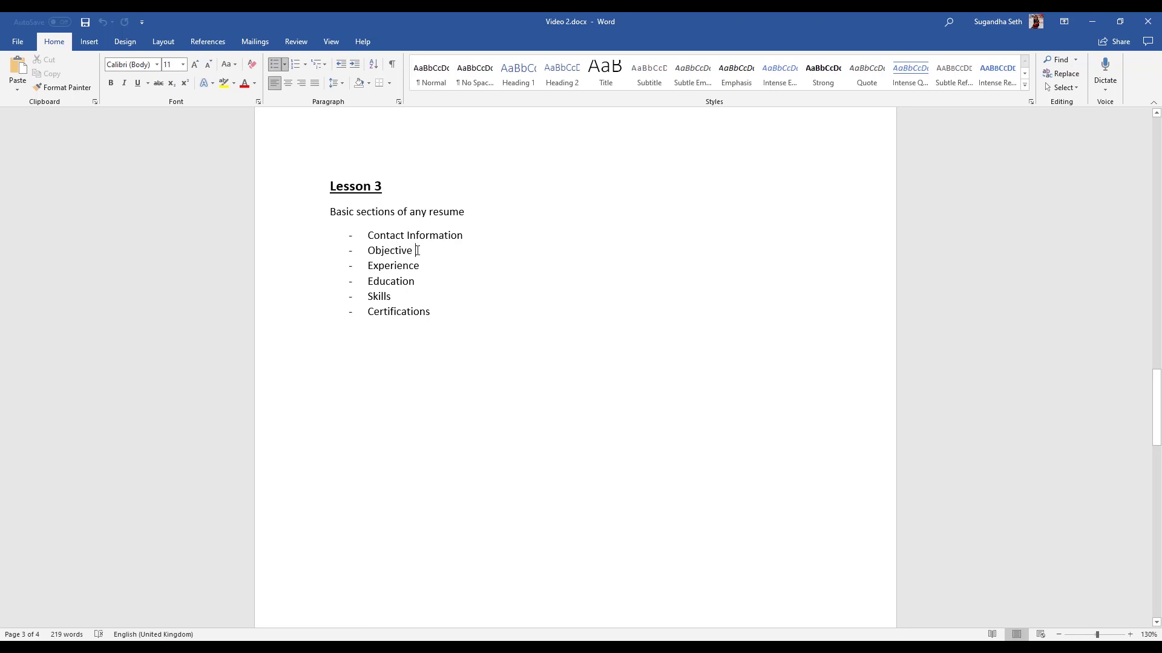